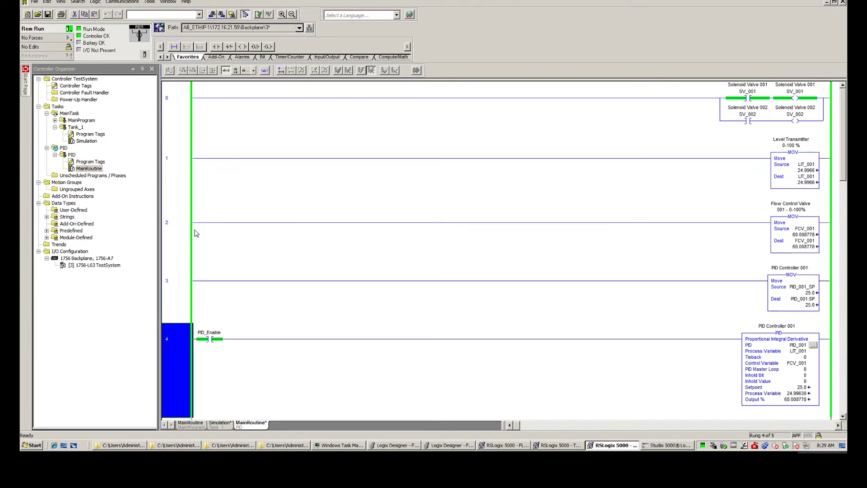
Step: Open the Tank_1 Simulation routine and scroll through its timer and inflow rungs
scroll(251, 251, down, 2)
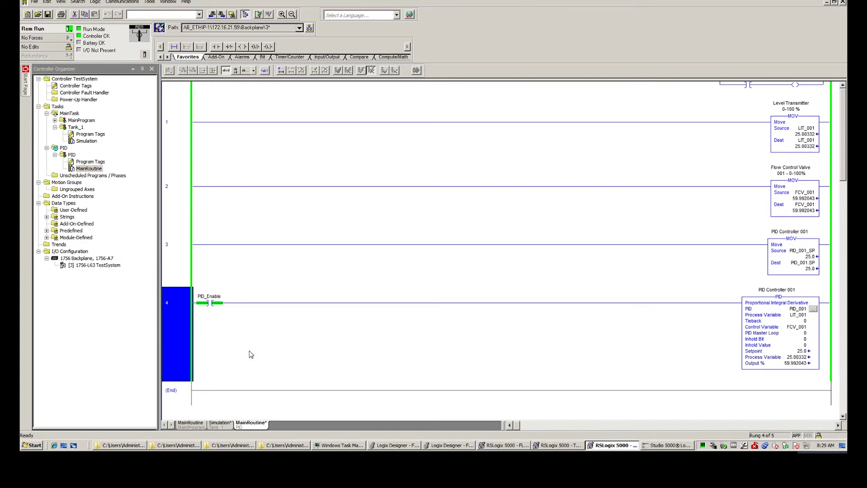
scroll(433, 338, down, 1)
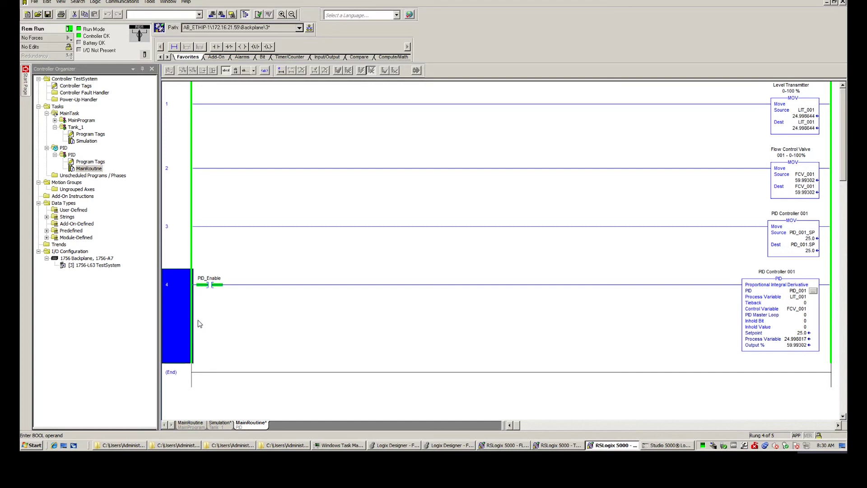
double_click(86, 141)
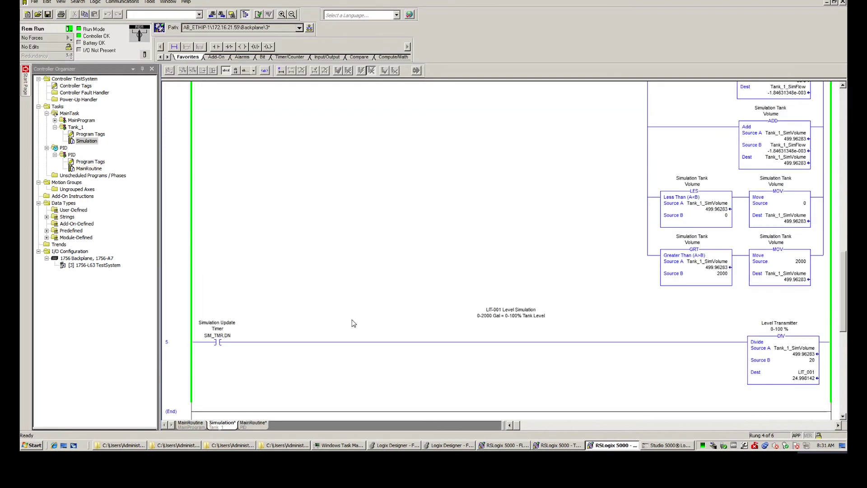
scroll(348, 330, down, 2)
scroll(315, 340, down, 3)
scroll(334, 242, up, 1)
scroll(336, 239, up, 2)
scroll(336, 239, up, 2)
scroll(336, 238, up, 1)
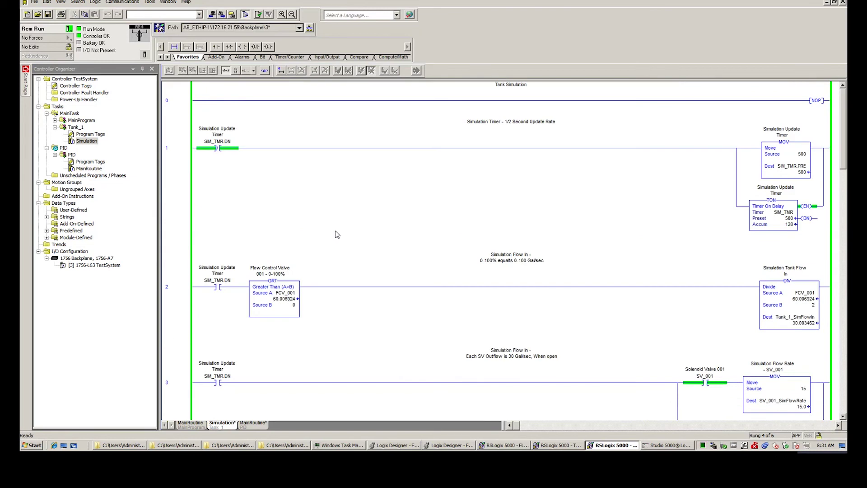
scroll(337, 234, down, 3)
scroll(337, 235, up, 1)
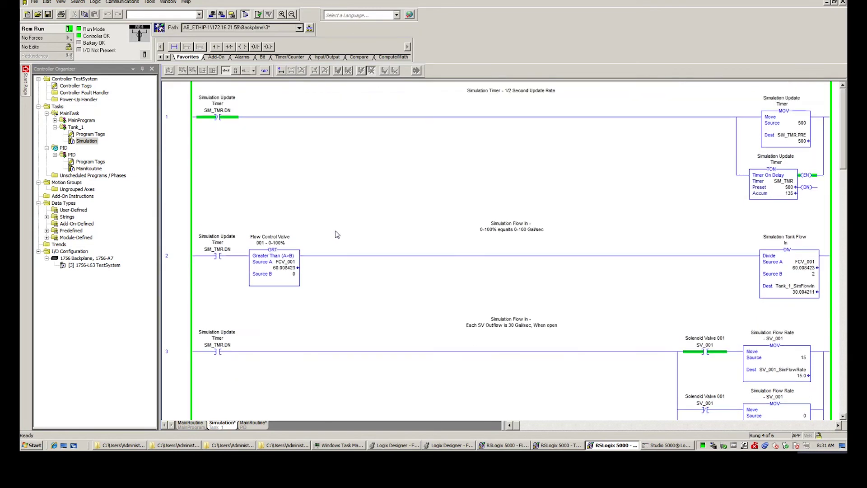
scroll(336, 235, down, 2)
scroll(337, 234, down, 4)
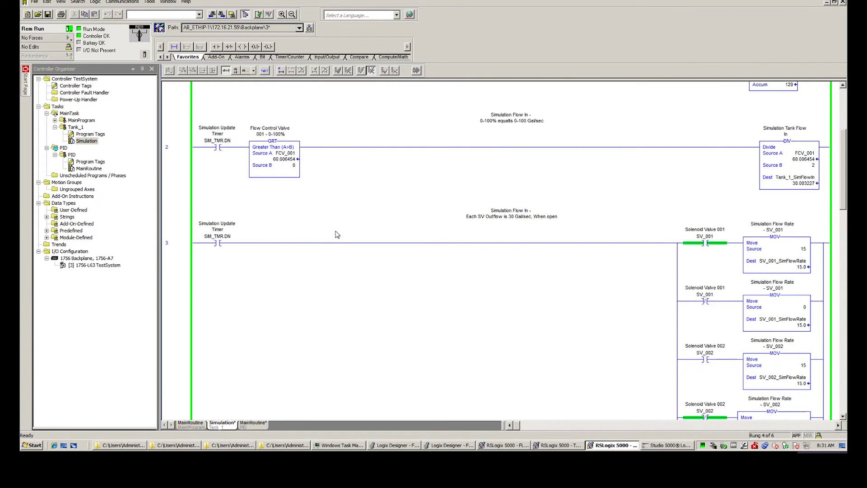
scroll(337, 235, up, 3)
scroll(337, 234, down, 3)
Step: Review the volume rung, where inflow near 30 balances outflow of 30 around volume 500
scroll(296, 213, down, 1)
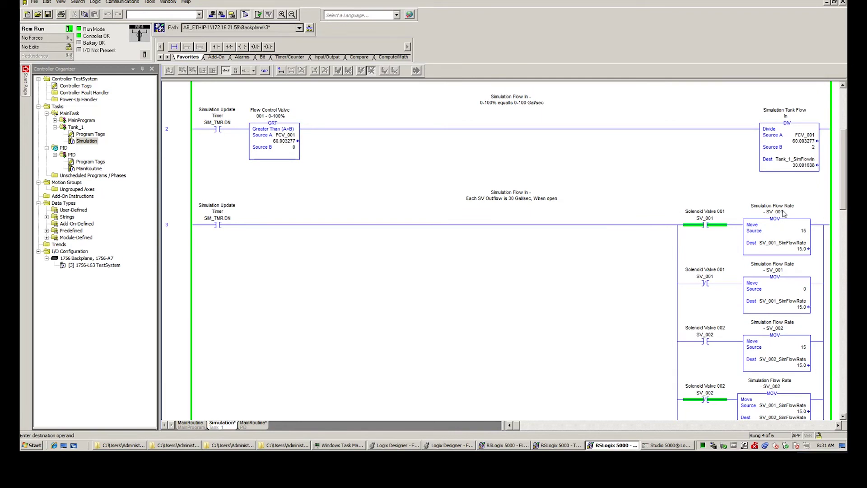
scroll(731, 241, down, 5)
scroll(731, 241, up, 5)
scroll(731, 241, up, 1)
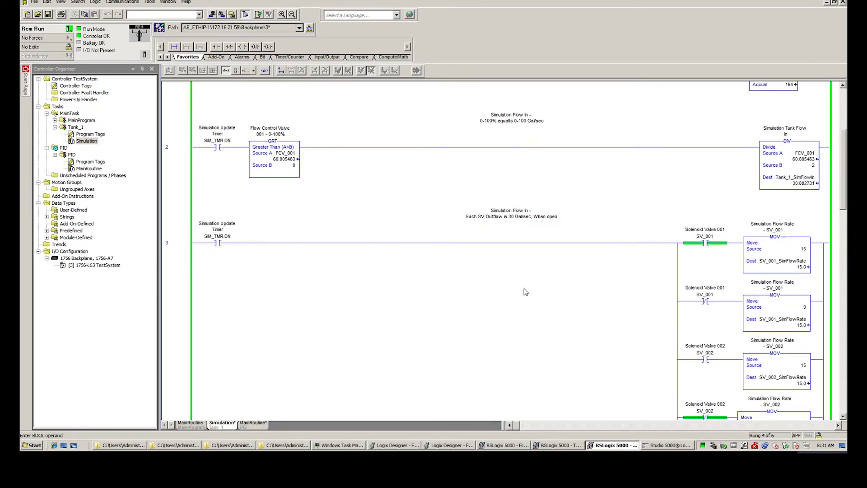
scroll(525, 291, down, 1)
scroll(524, 291, down, 4)
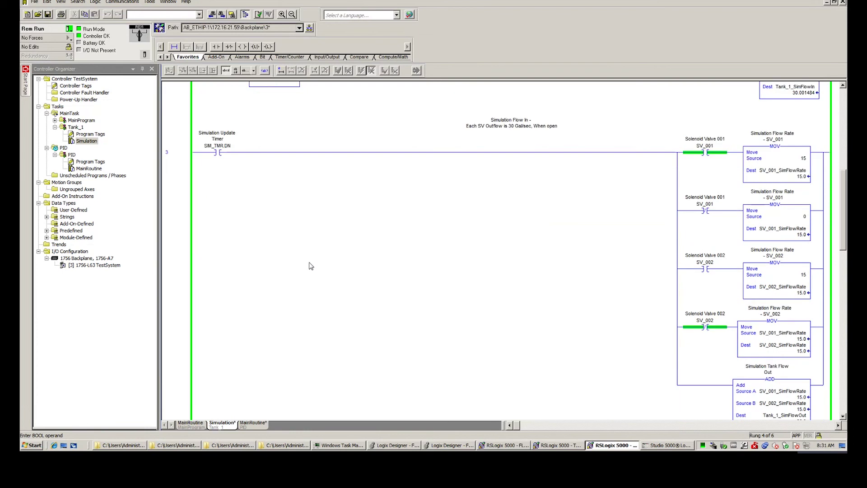
scroll(310, 266, down, 1)
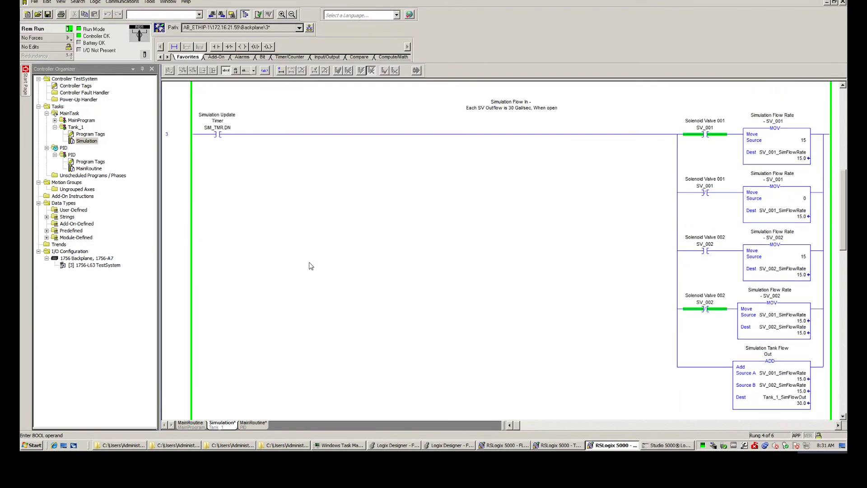
scroll(310, 266, up, 4)
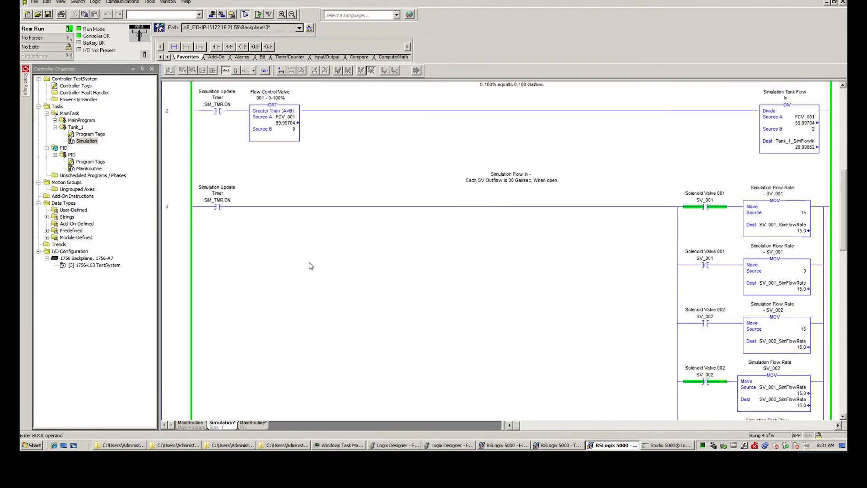
scroll(310, 266, down, 2)
scroll(311, 265, down, 2)
scroll(311, 265, down, 2)
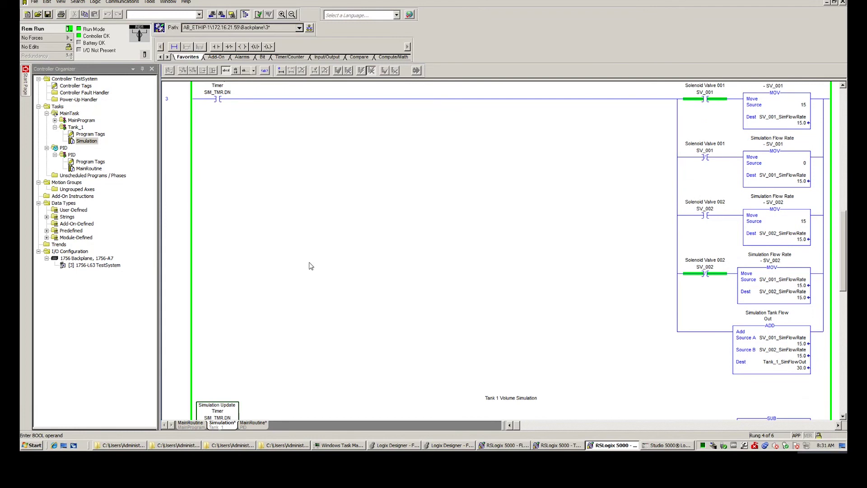
click(804, 164)
scroll(478, 252, down, 1)
scroll(477, 252, down, 2)
scroll(477, 253, down, 3)
scroll(477, 254, down, 2)
scroll(477, 255, down, 2)
scroll(476, 256, down, 2)
scroll(477, 256, down, 3)
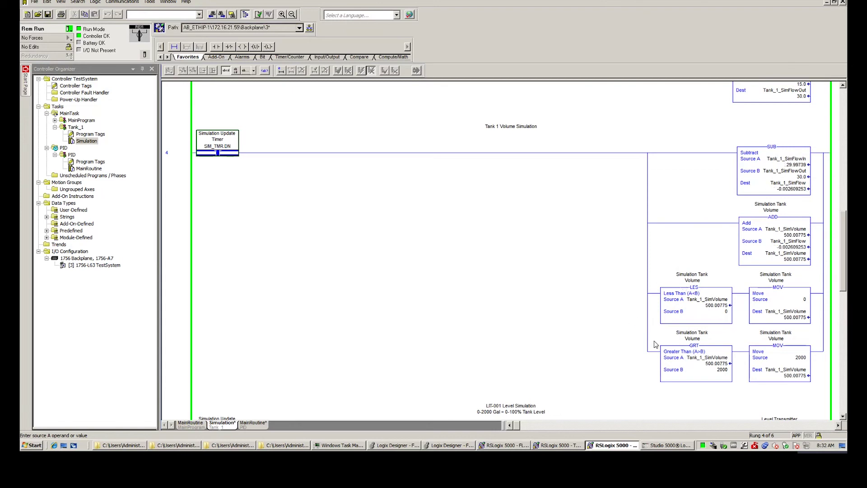
scroll(656, 344, down, 2)
scroll(656, 344, down, 3)
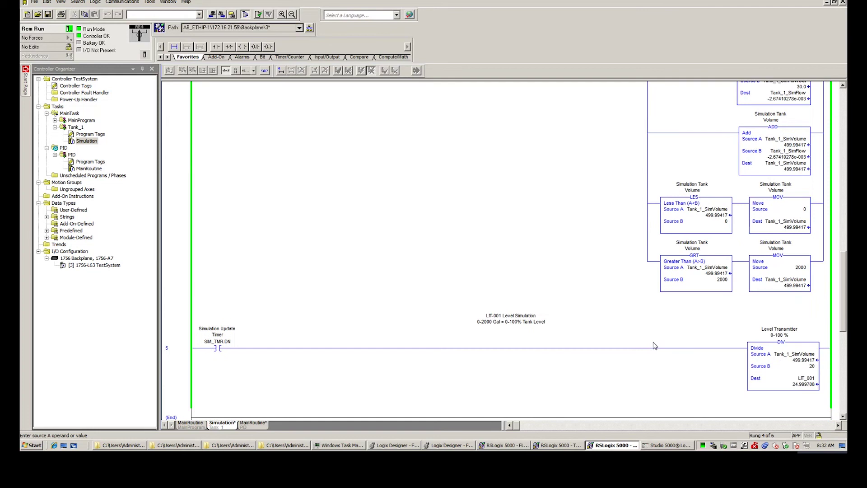
scroll(655, 345, down, 3)
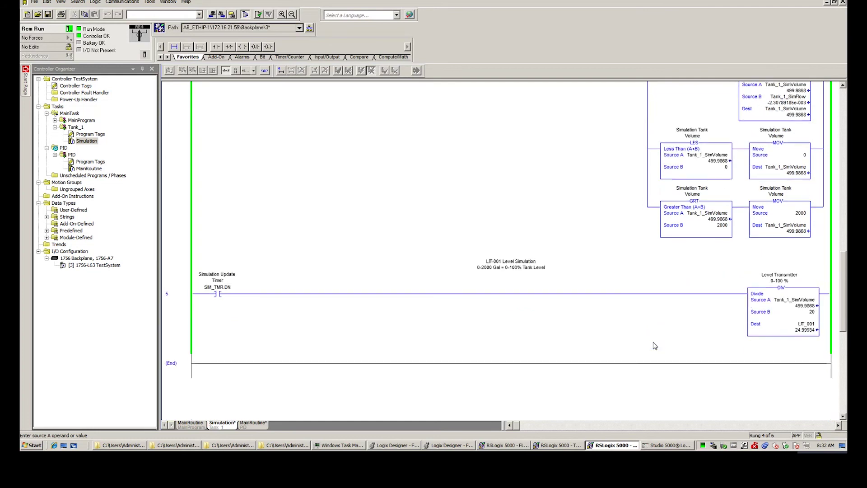
scroll(655, 346, down, 3)
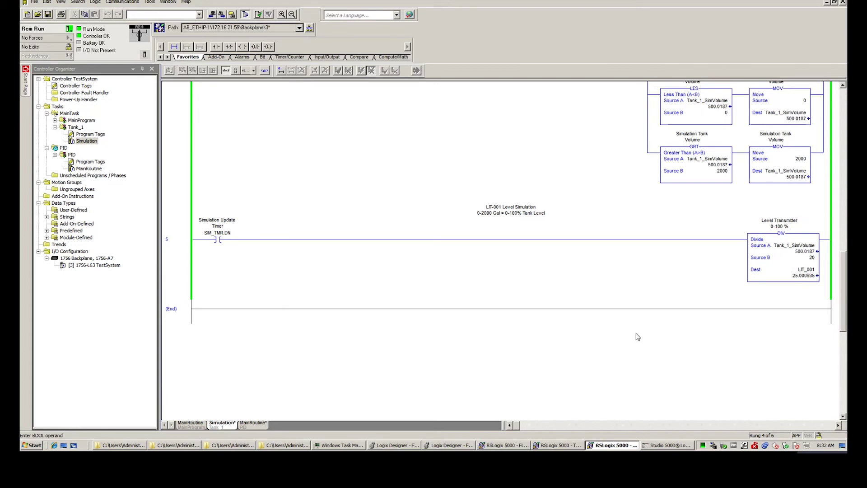
scroll(627, 335, up, 1)
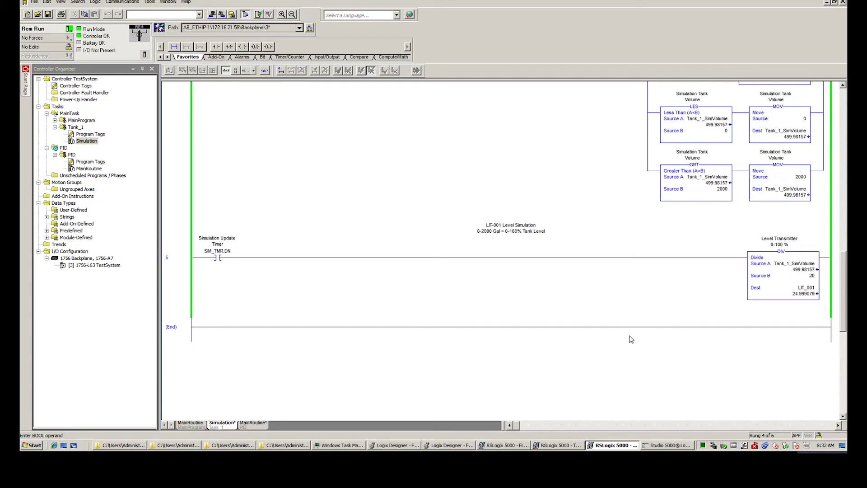
double_click(89, 169)
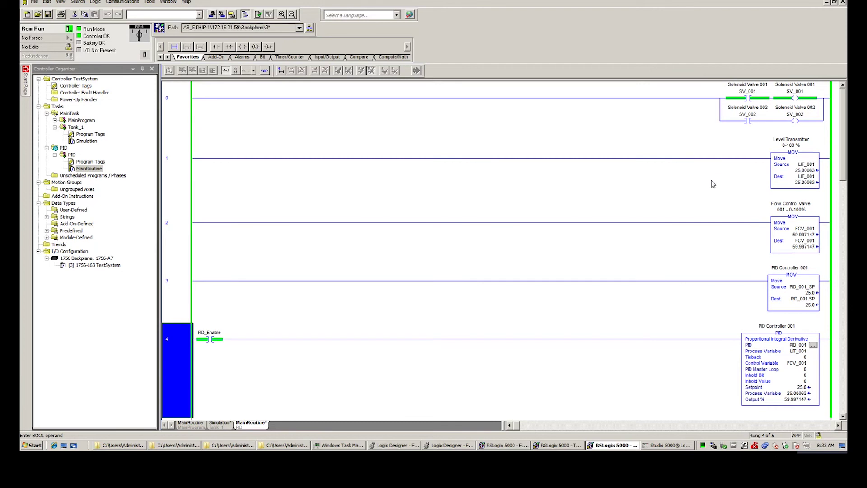
scroll(704, 186, down, 2)
scroll(678, 206, up, 1)
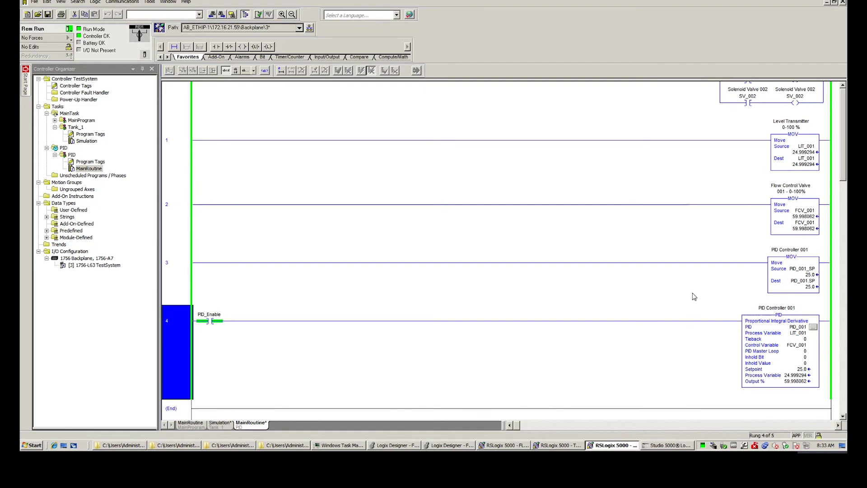
scroll(693, 296, up, 1)
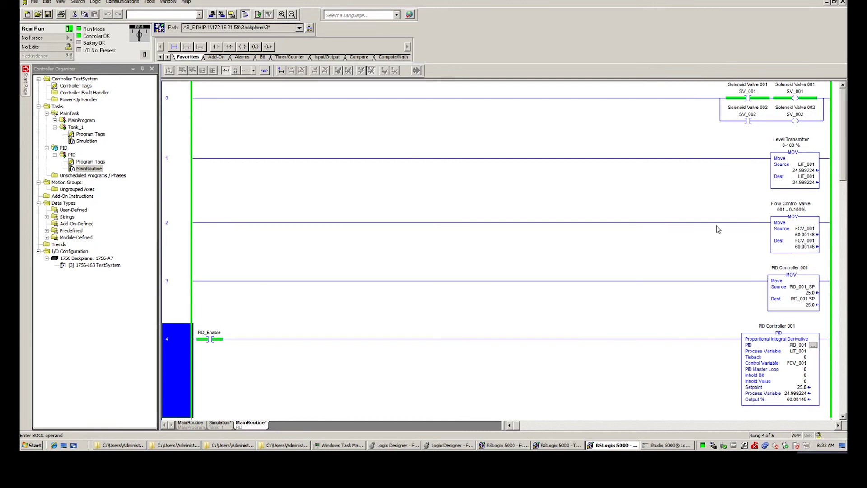
scroll(716, 251, down, 2)
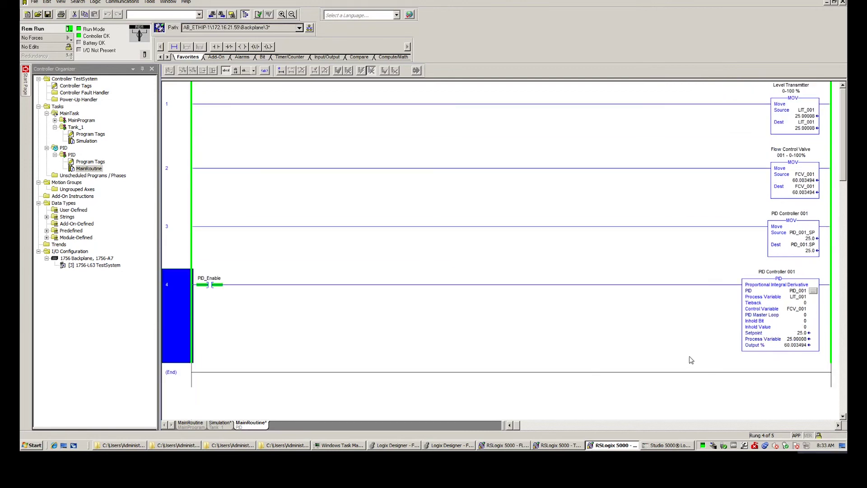
click(788, 339)
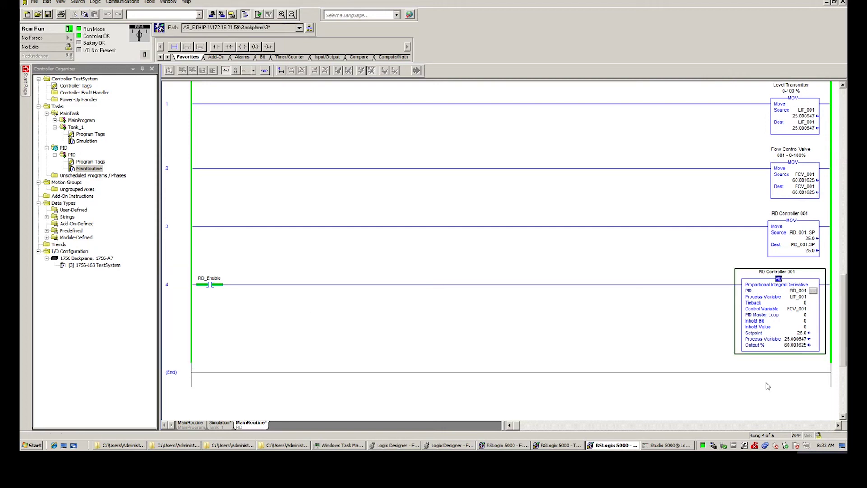
key(Left)
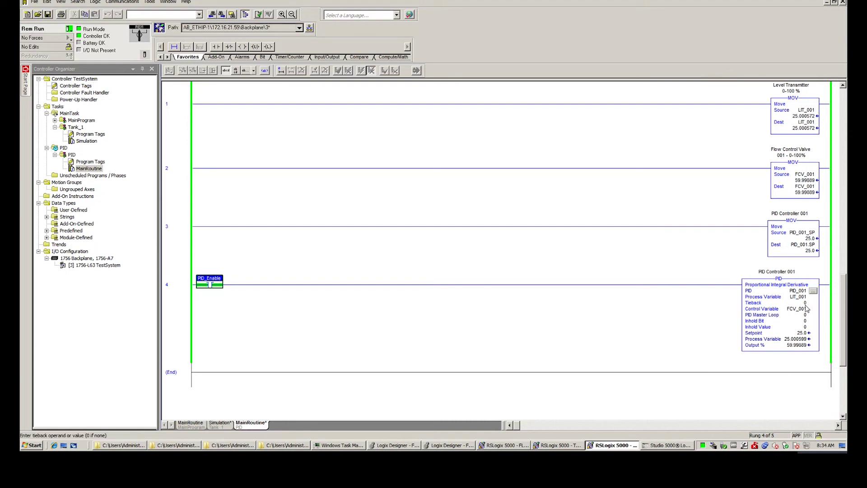
mouse_move(805, 302)
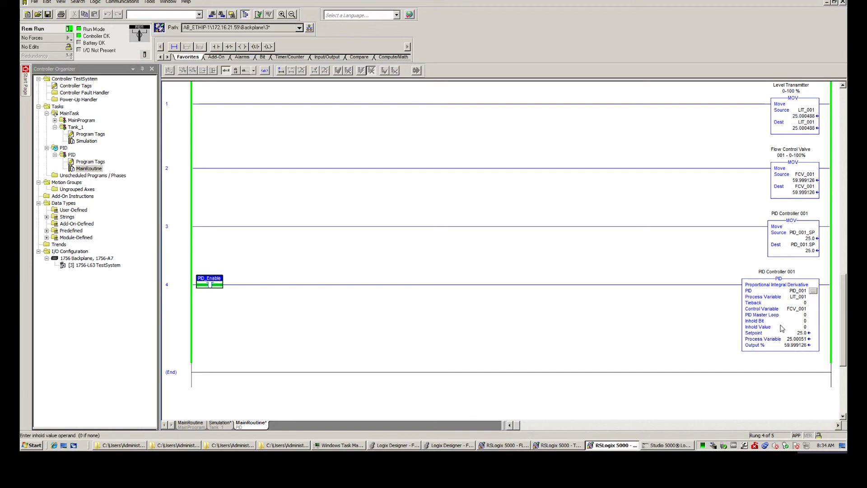
Step: Open PID_001's setup, check gains Kp 0.25, Ki 1.0, Kd 0.0, and view its configuration
click(812, 291)
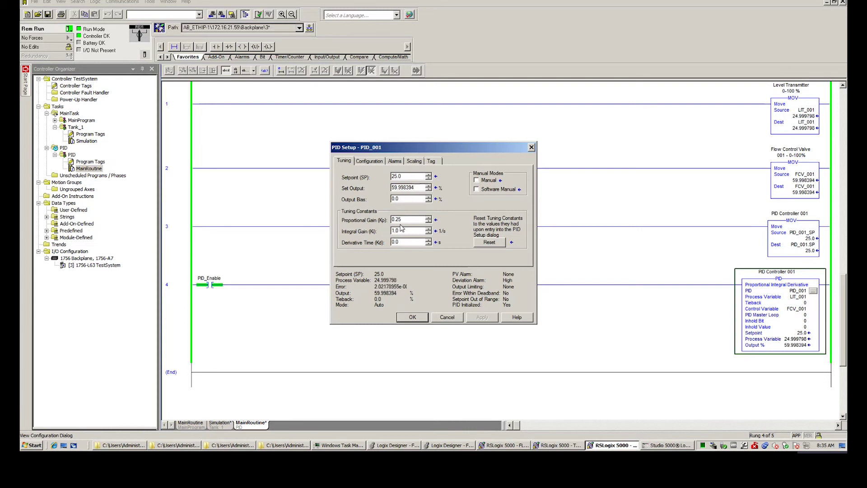
click(400, 231)
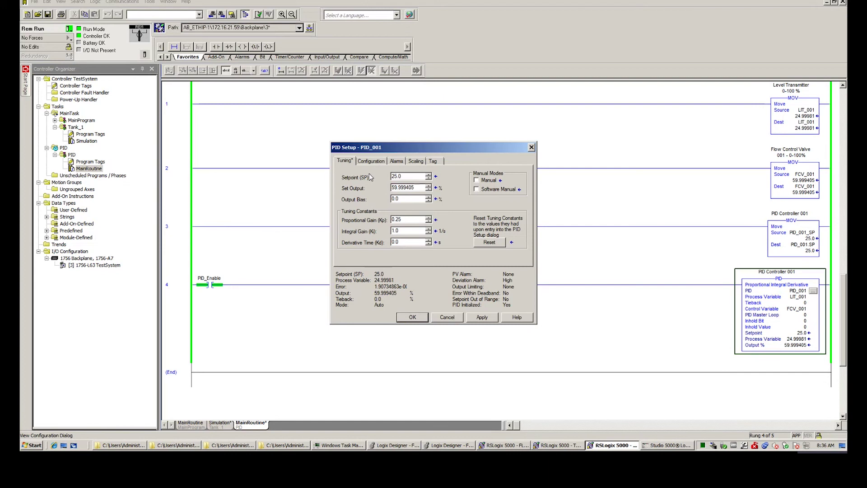
click(367, 162)
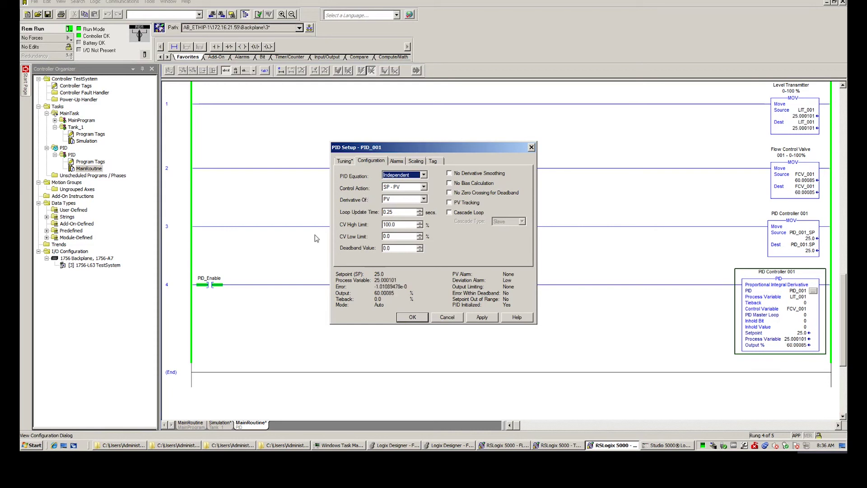
Step: Keep PID_001's control action at SP - PV and select the loop update time field
click(424, 187)
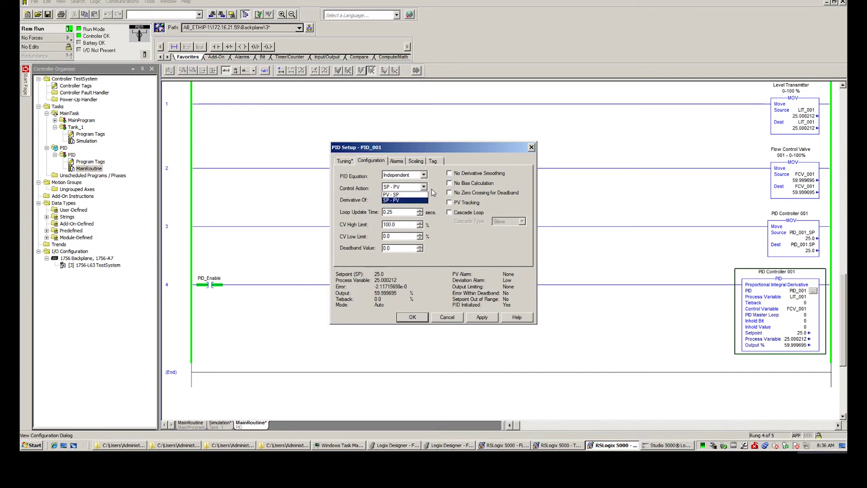
click(432, 189)
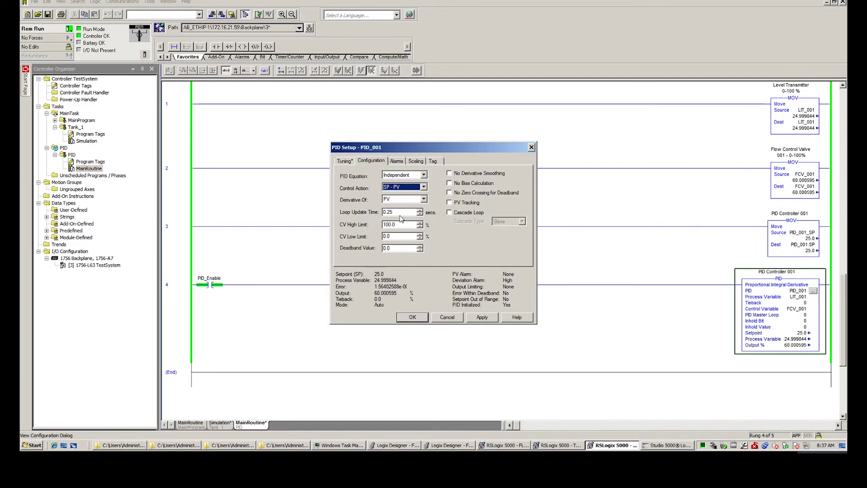
click(401, 213)
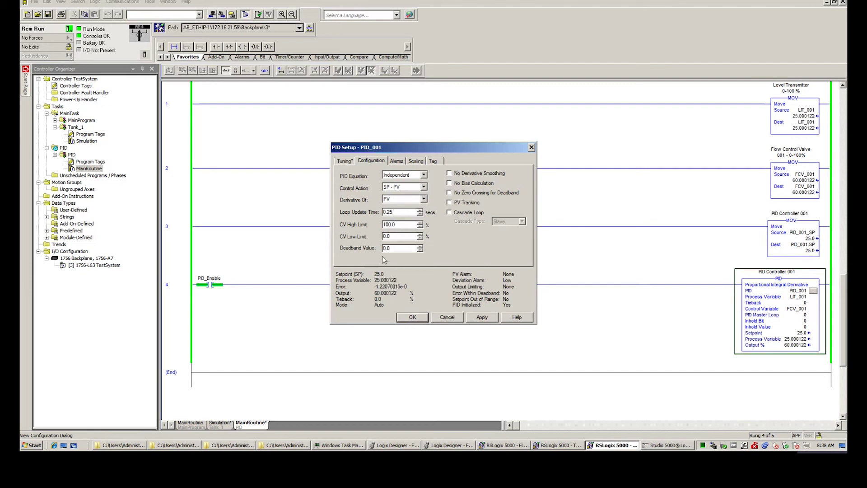
Step: Review PID_001's alarm limits (PV high 2500, low -100) and its scaling settings
click(396, 161)
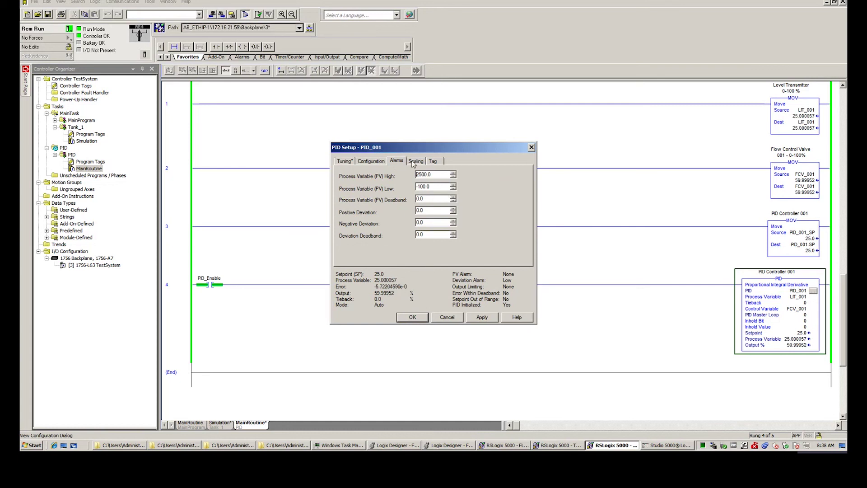
click(414, 162)
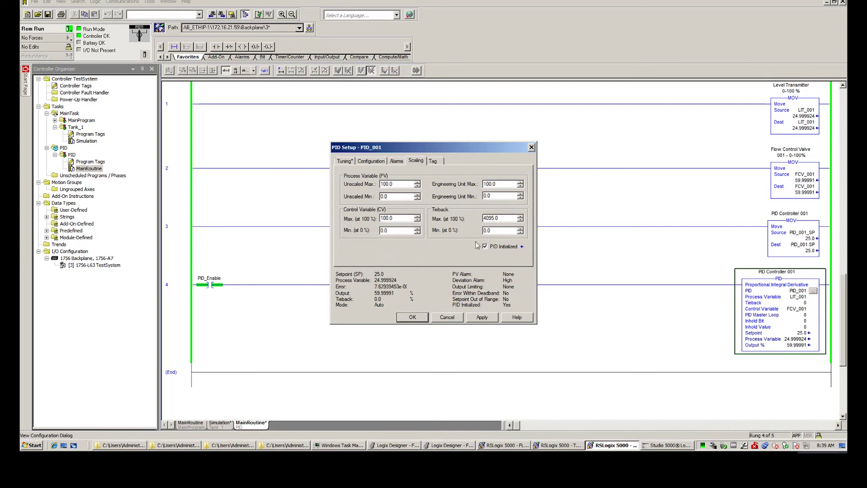
Step: Check PID_001's tag name and description, then apply the changes and close with OK
click(433, 162)
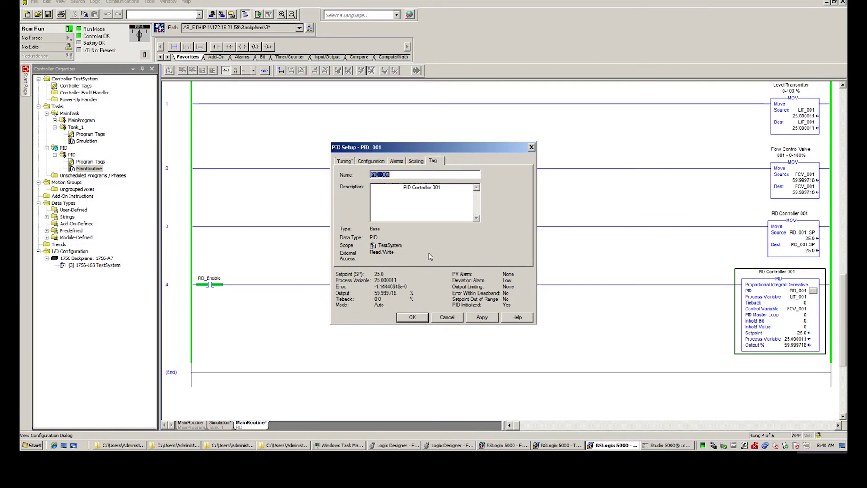
click(412, 317)
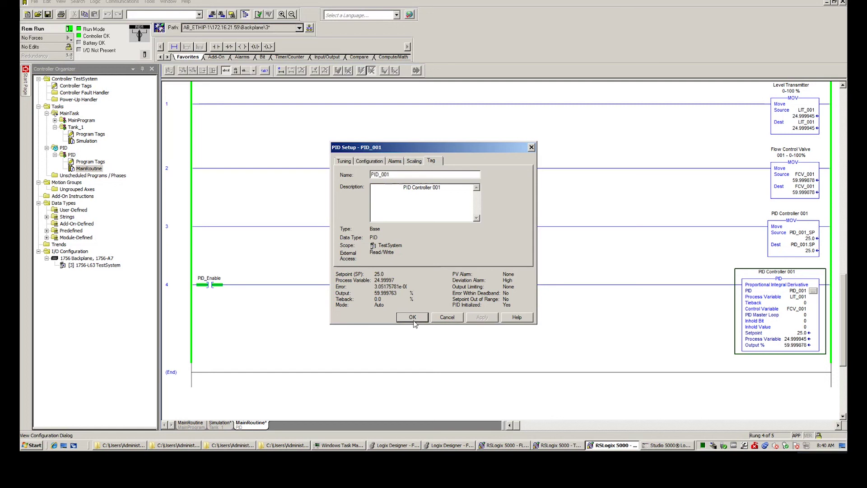
click(413, 320)
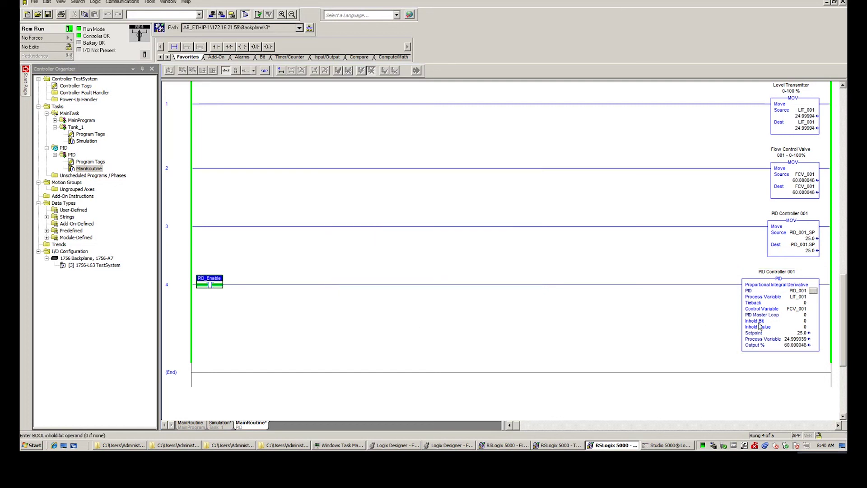
Step: Select the PID block's Inhold Bit operand and rung 4 to monitor the level at 25.0
click(736, 321)
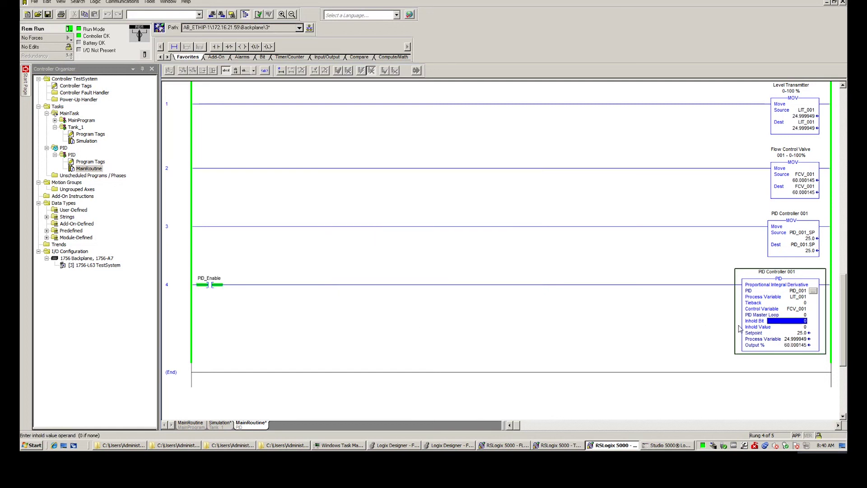
click(189, 285)
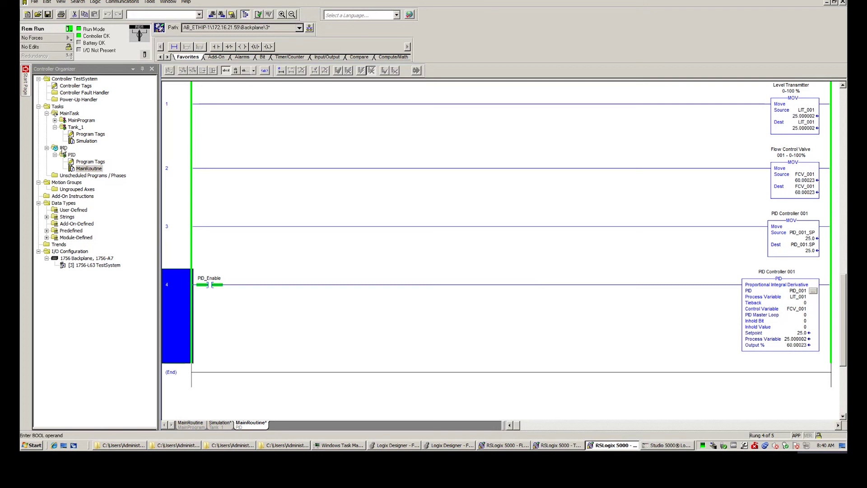
right_click(63, 149)
click(207, 237)
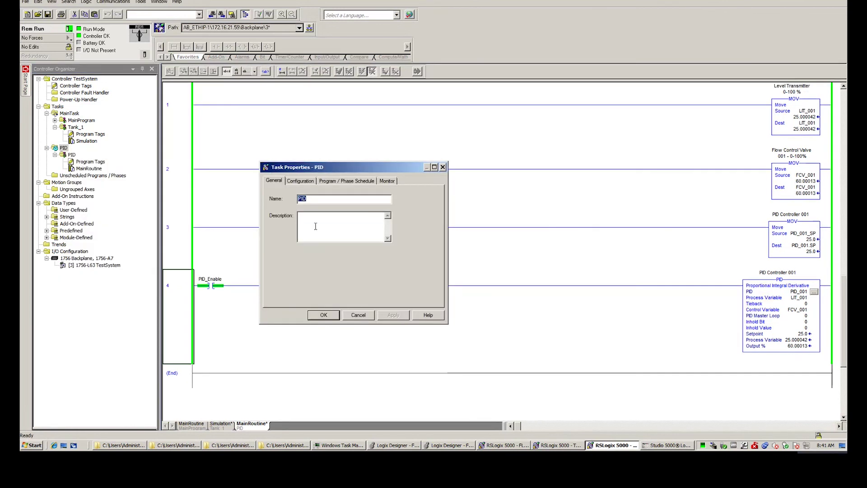
drag(296, 167, 234, 148)
click(233, 163)
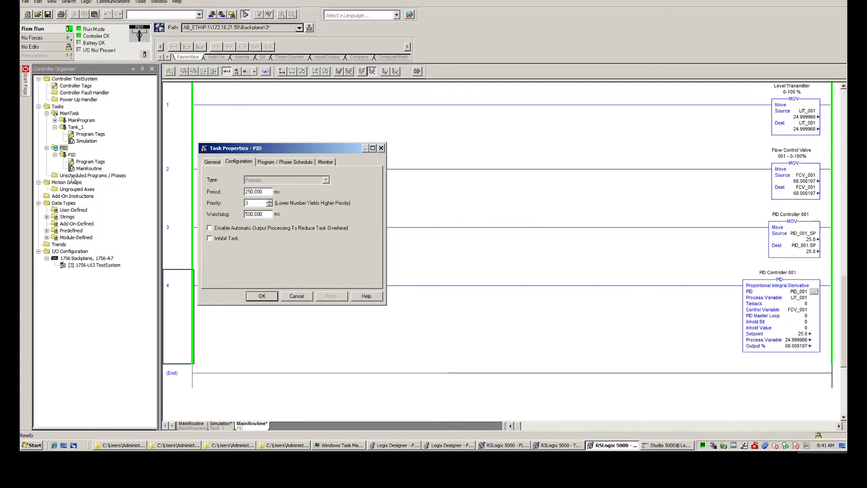
click(213, 161)
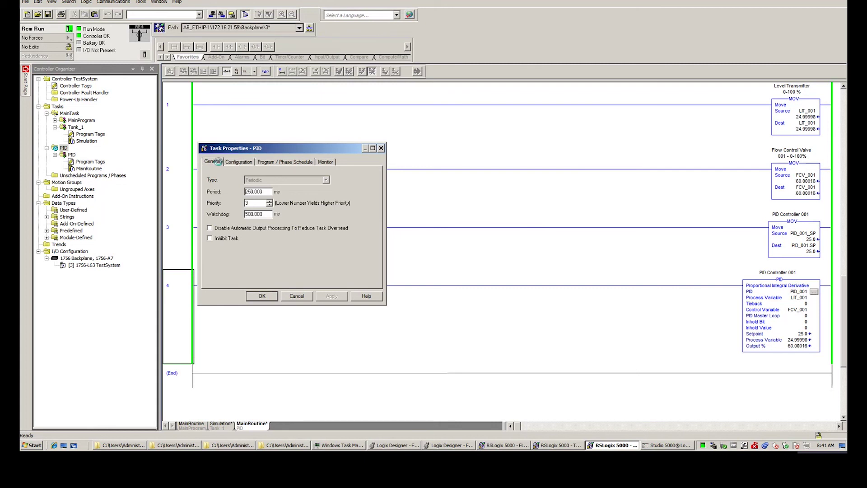
click(243, 162)
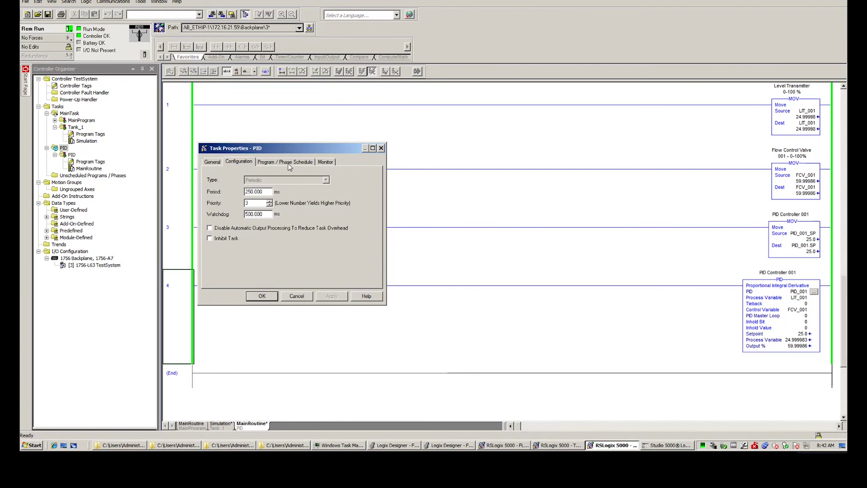
click(266, 296)
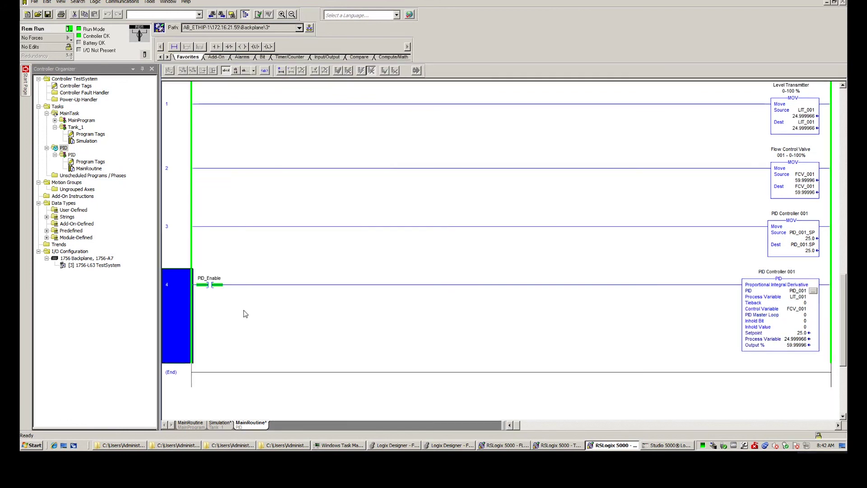
click(63, 148)
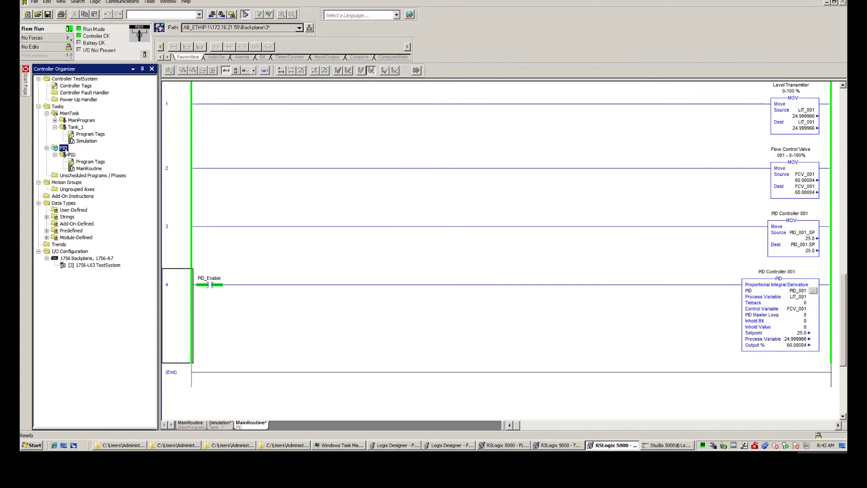
click(191, 323)
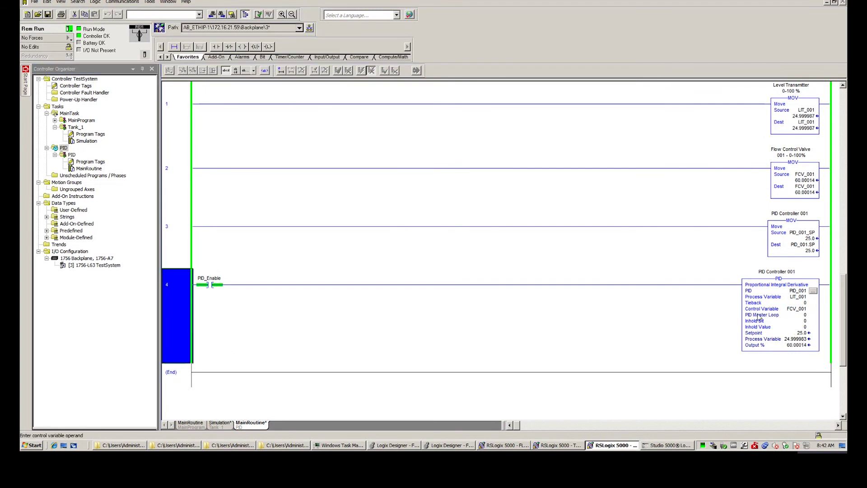
click(795, 328)
scroll(362, 379, up, 3)
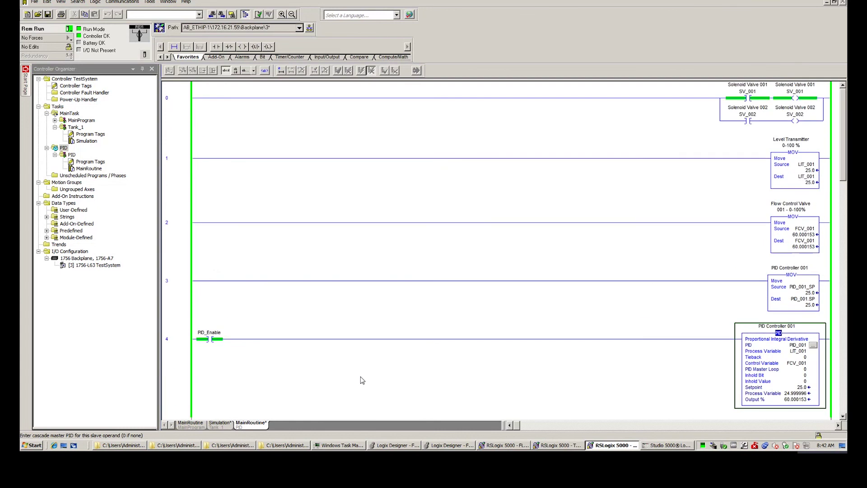
scroll(362, 380, down, 1)
scroll(363, 380, down, 2)
scroll(364, 381, up, 2)
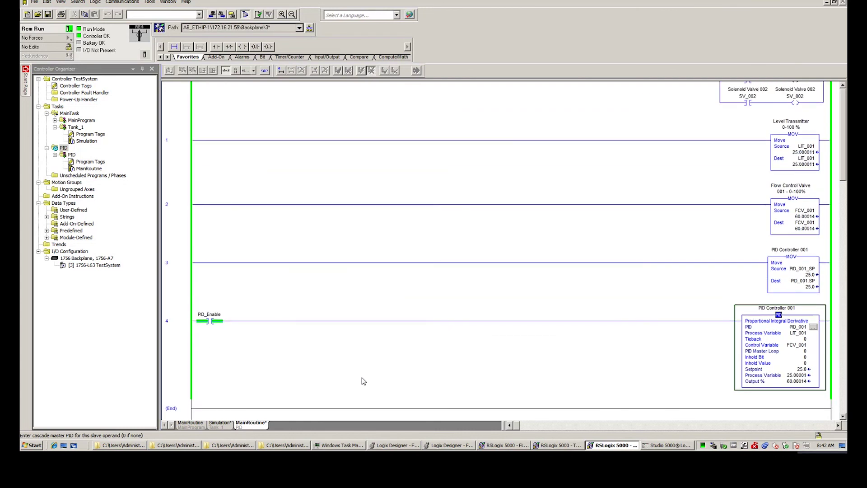
scroll(363, 379, up, 1)
scroll(366, 377, down, 1)
click(187, 335)
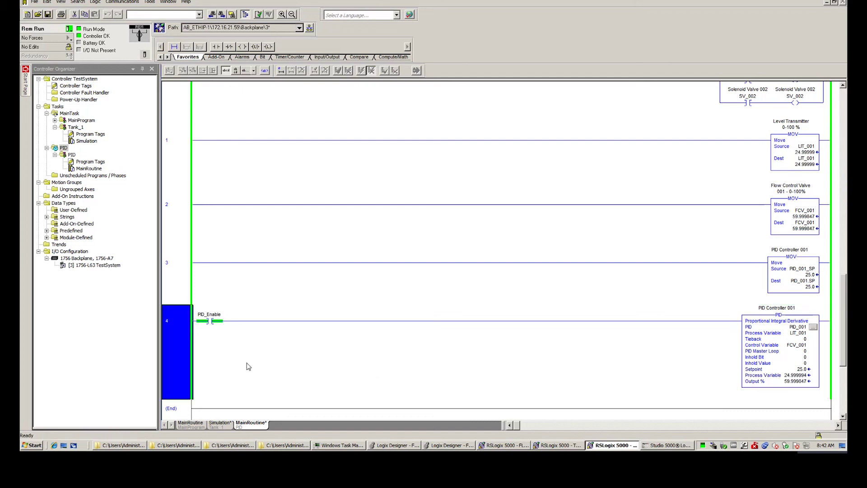
scroll(249, 365, up, 1)
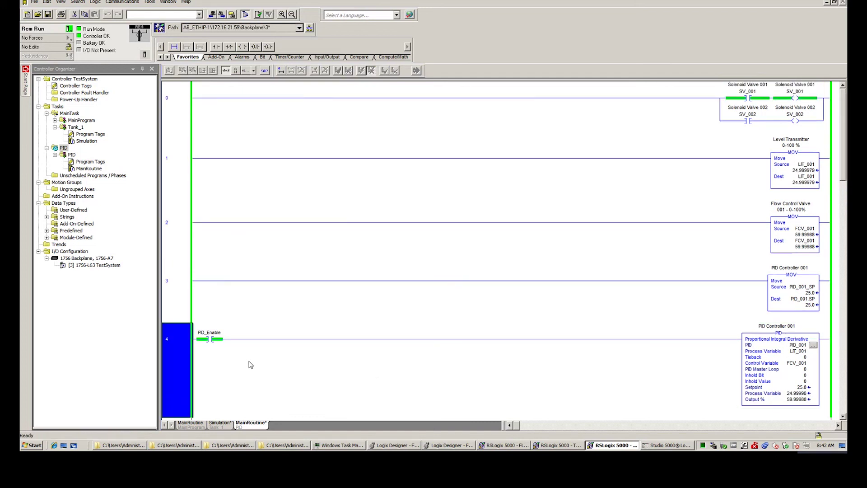
scroll(721, 351, down, 2)
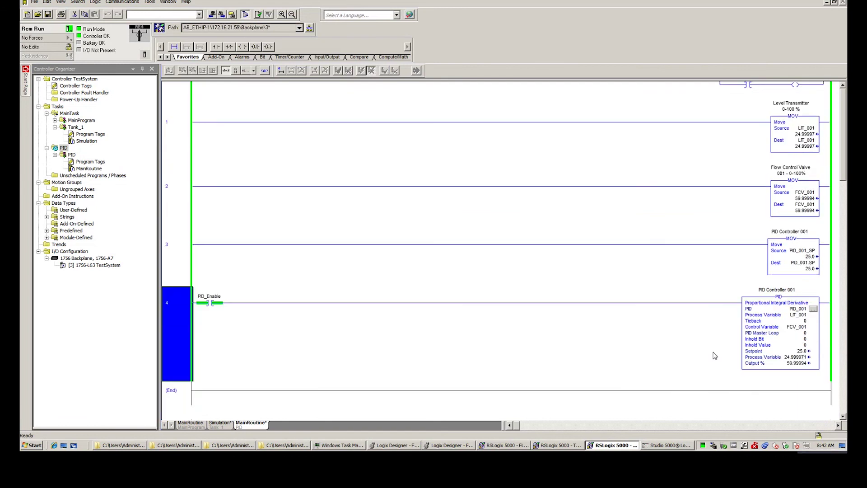
click(810, 256)
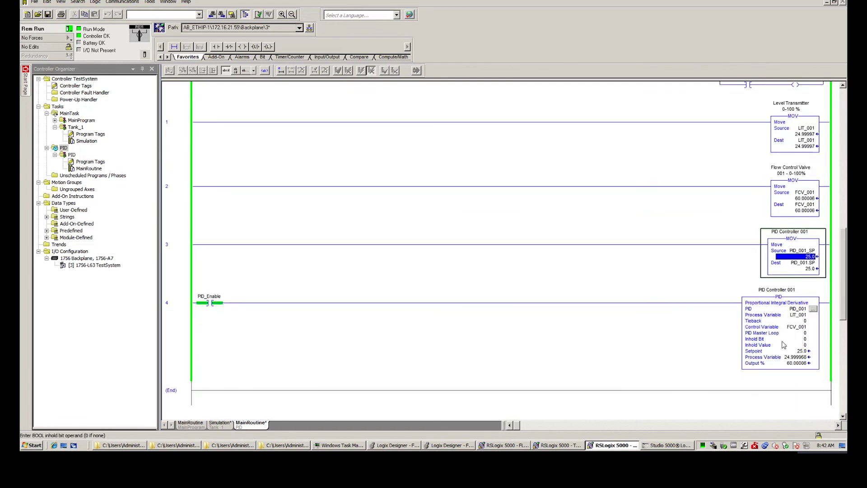
scroll(688, 341, up, 1)
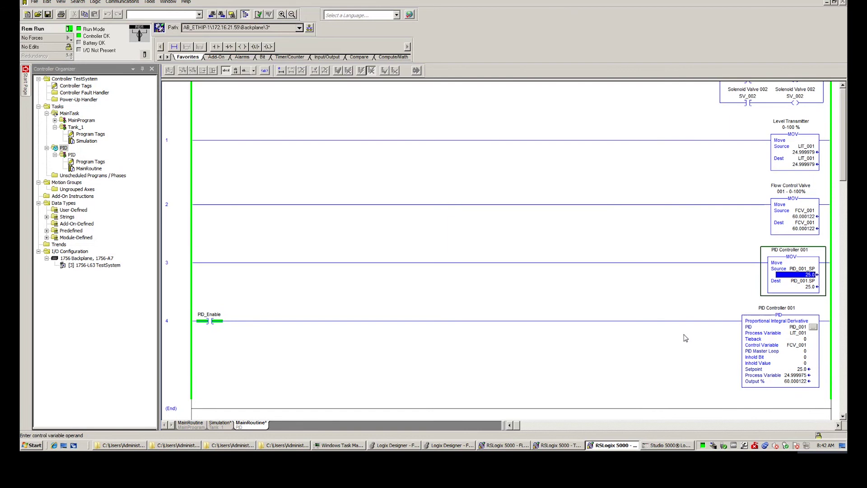
scroll(687, 336, up, 1)
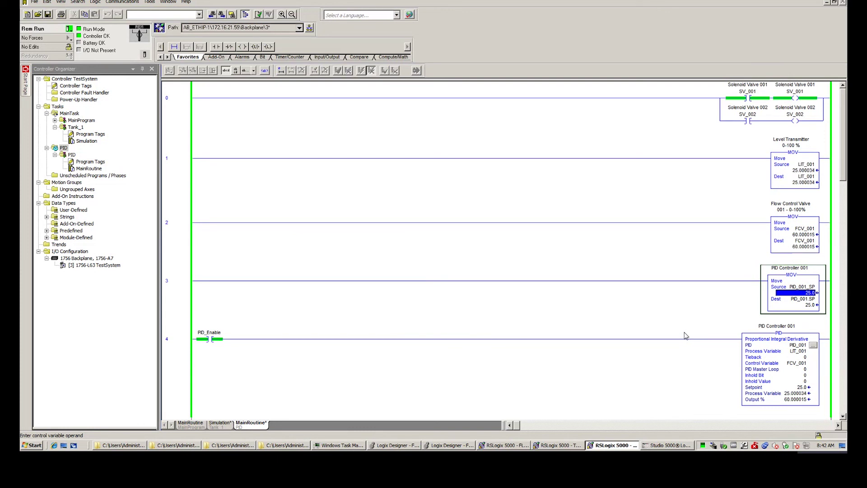
text(35)
key(Return)
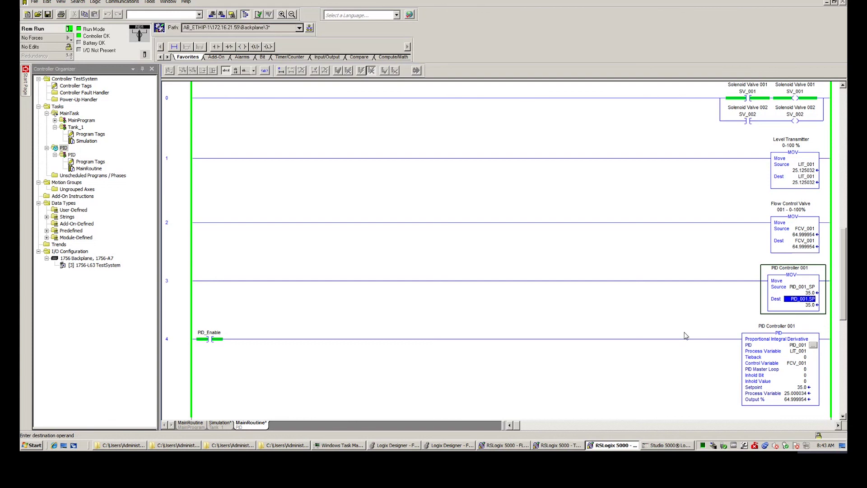
scroll(785, 292, down, 2)
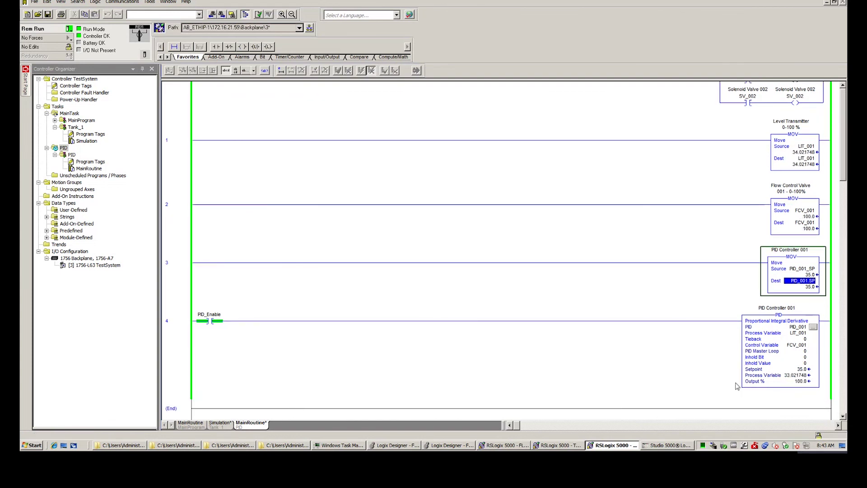
scroll(655, 301, up, 2)
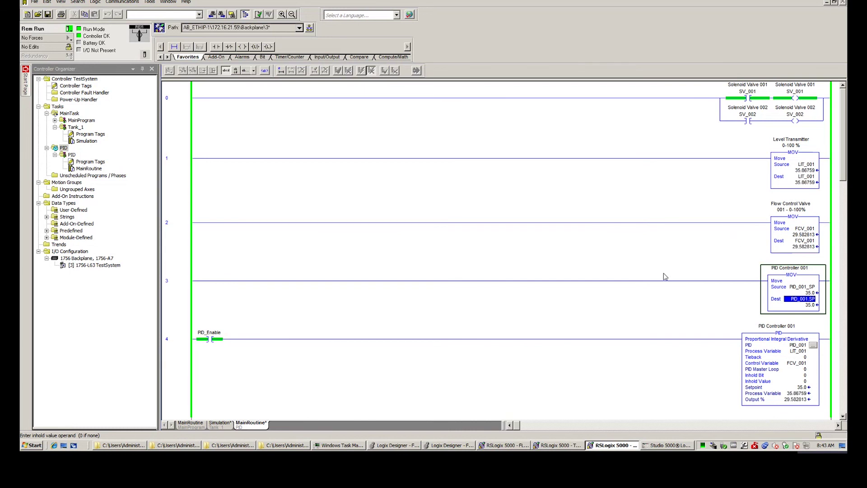
scroll(663, 276, down, 1)
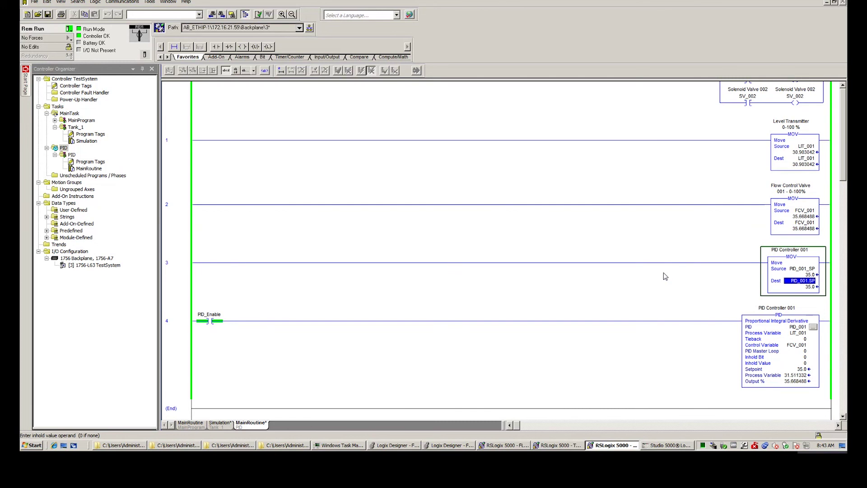
scroll(664, 275, up, 1)
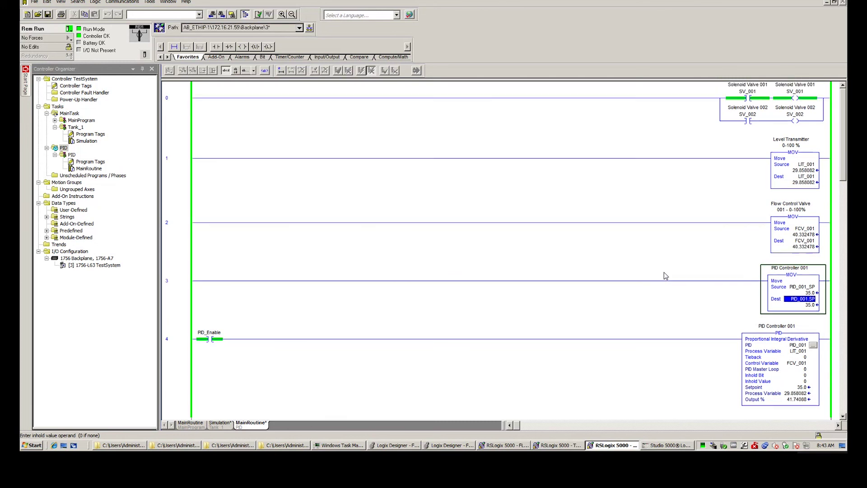
click(753, 99)
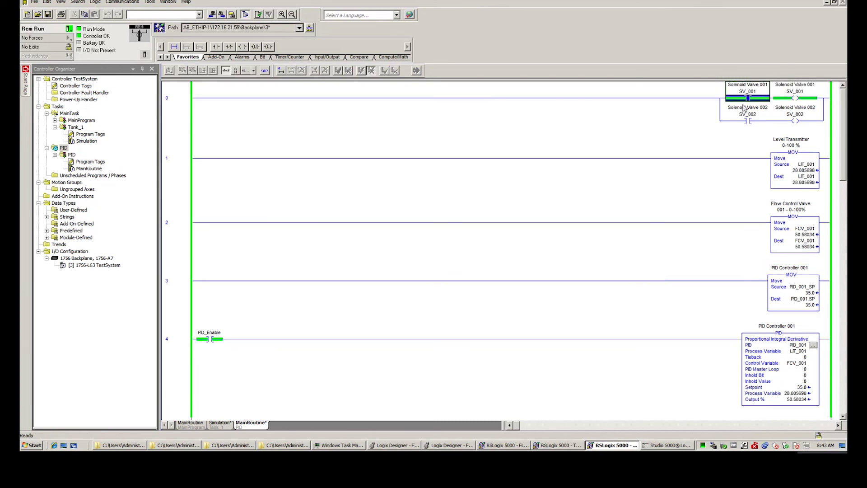
click(757, 128)
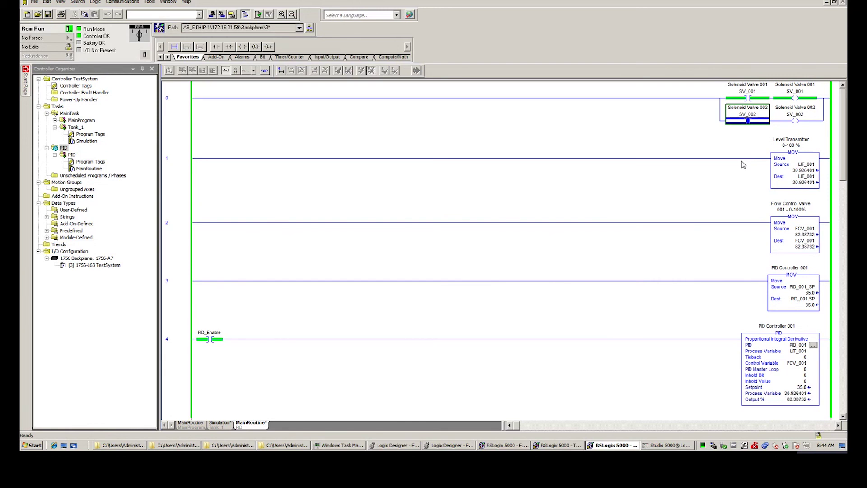
scroll(745, 165, down, 2)
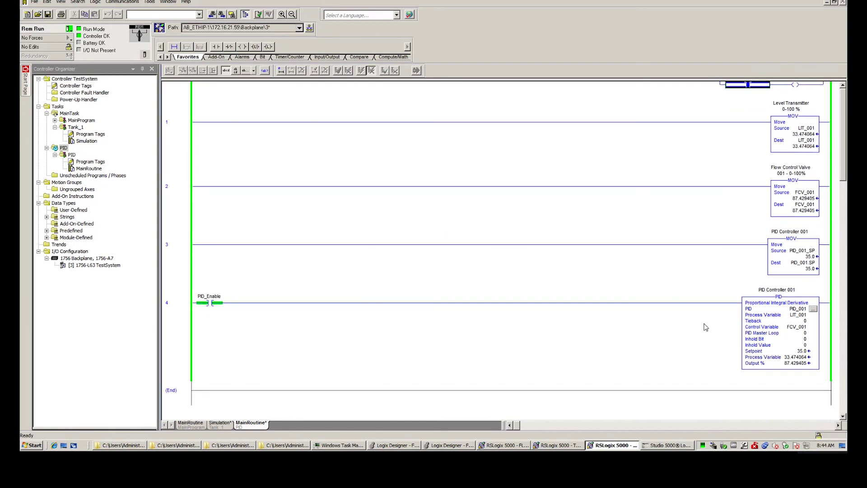
scroll(708, 326, up, 2)
scroll(707, 326, down, 1)
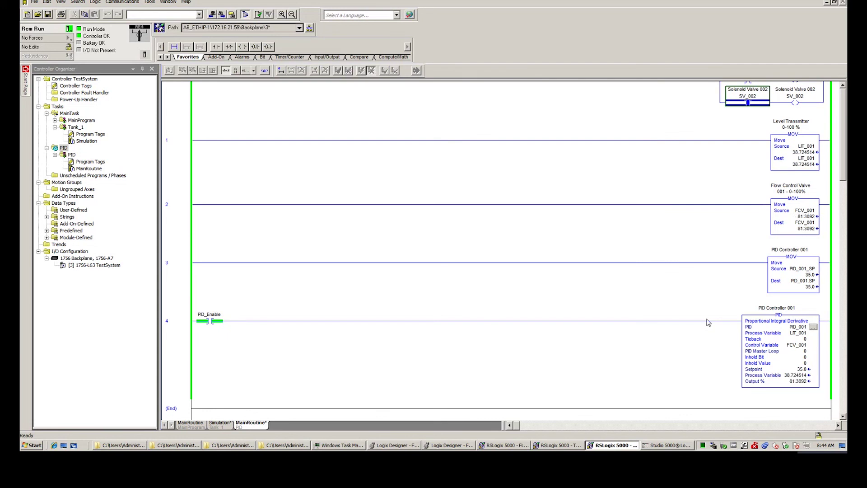
scroll(707, 322, up, 1)
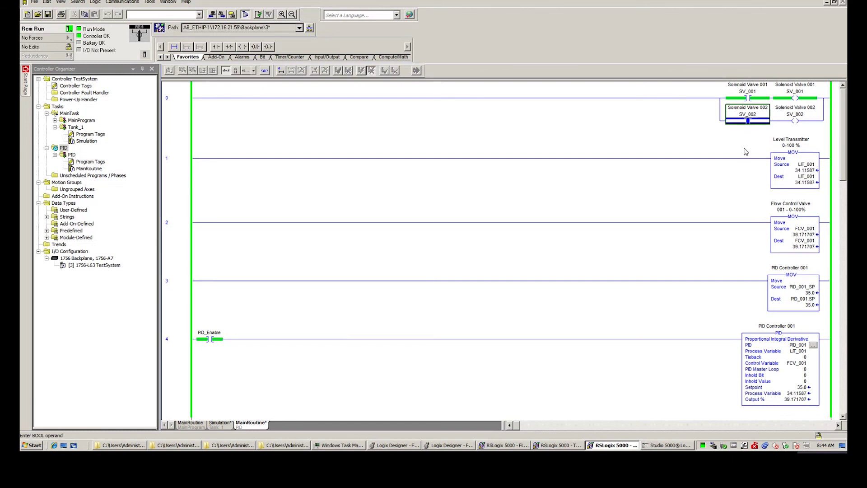
click(715, 138)
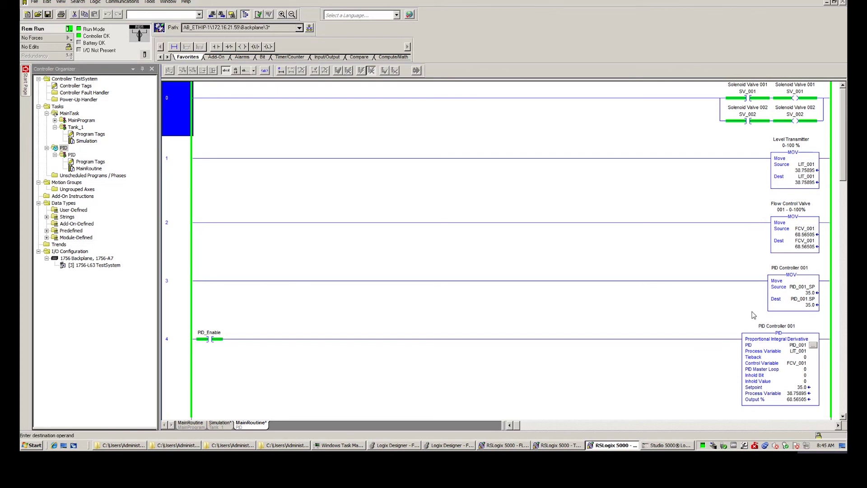
click(810, 293)
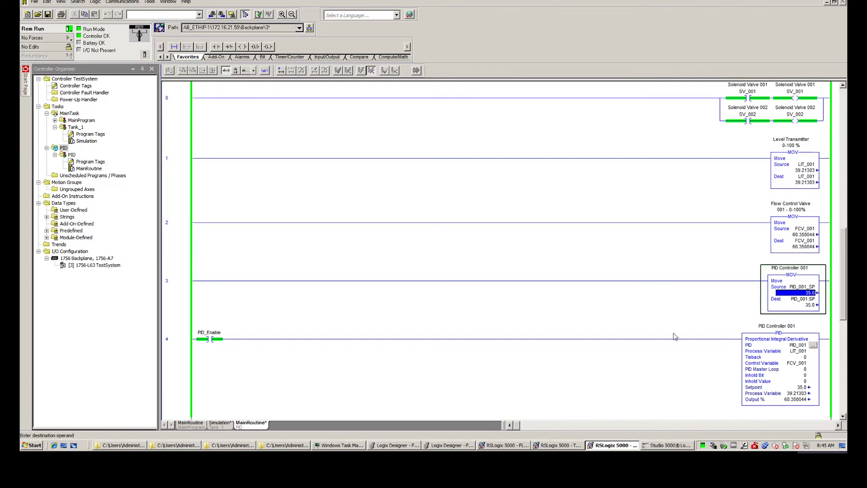
click(680, 302)
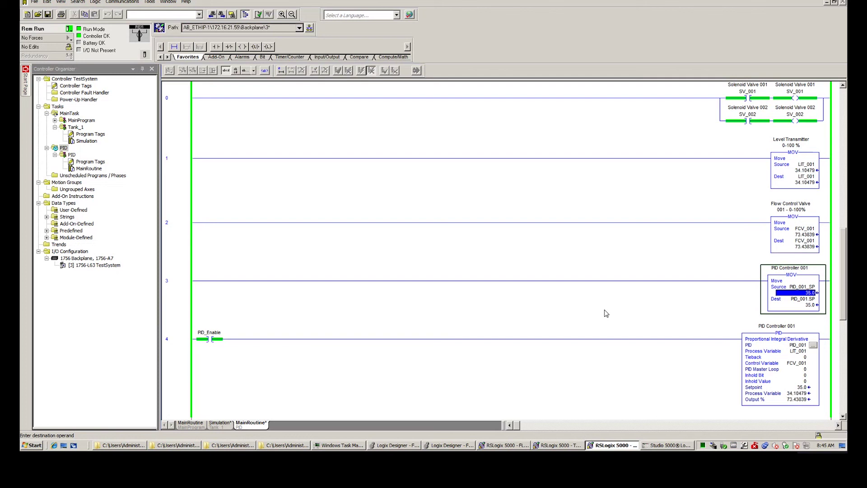
Step: Enter 25 as the rung 3 MOV source to restore the PID setpoint to 25.0
text(25)
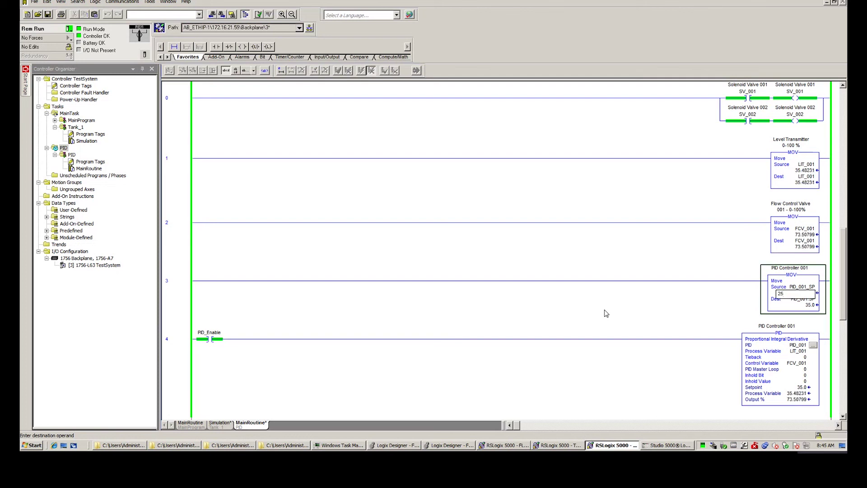
key(Return)
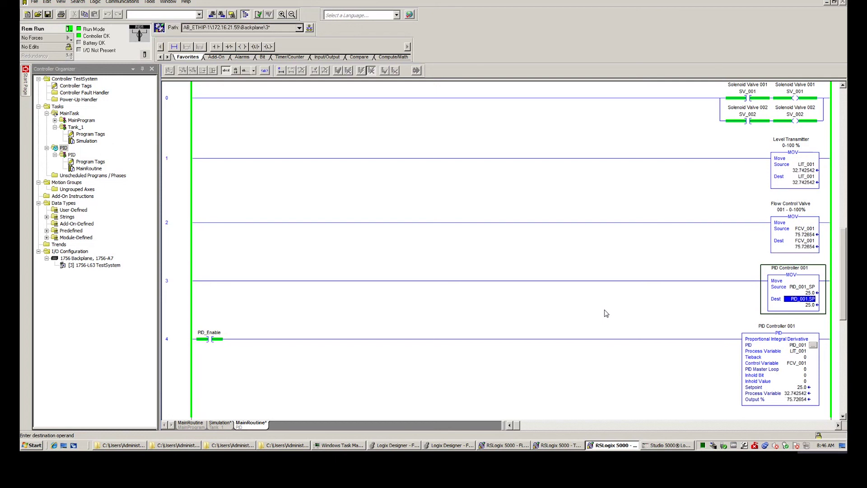
scroll(617, 181, down, 1)
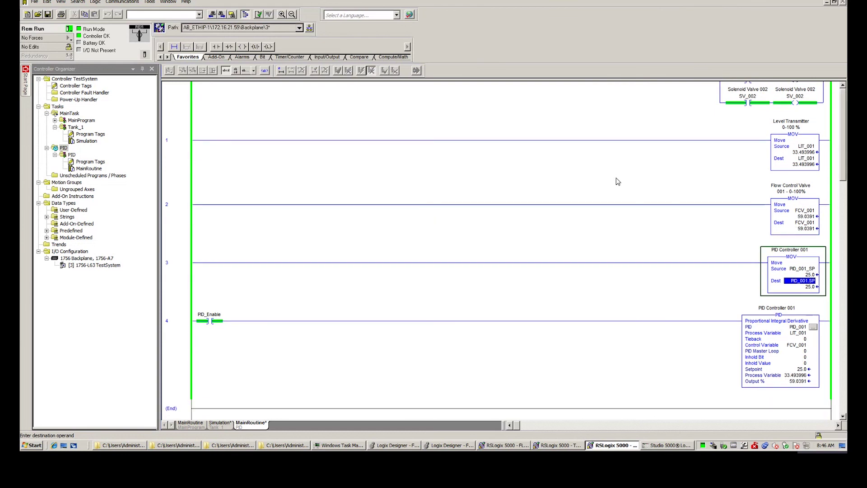
scroll(618, 183, up, 1)
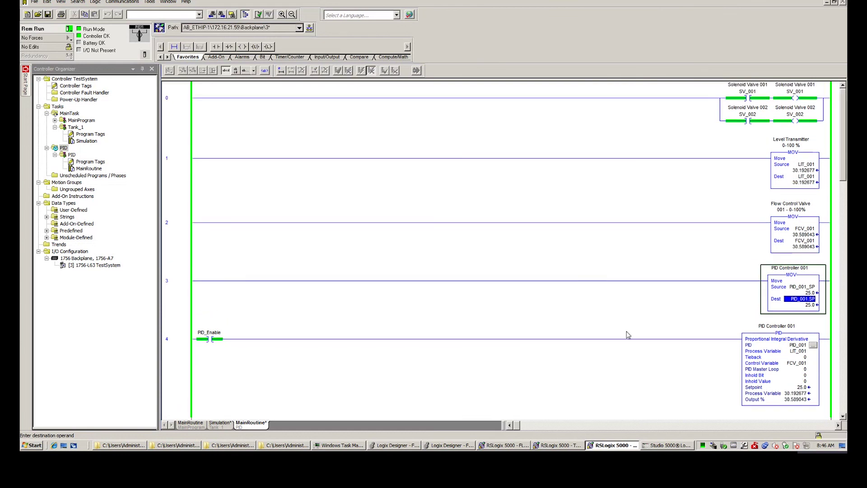
click(813, 344)
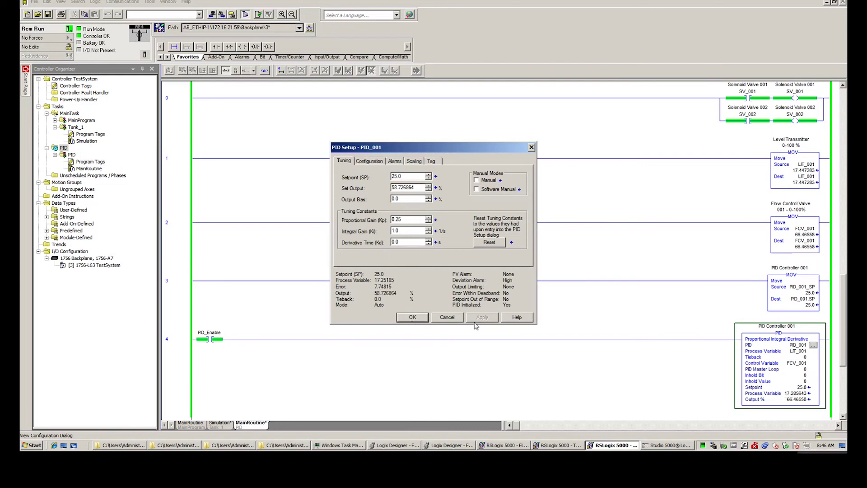
click(447, 317)
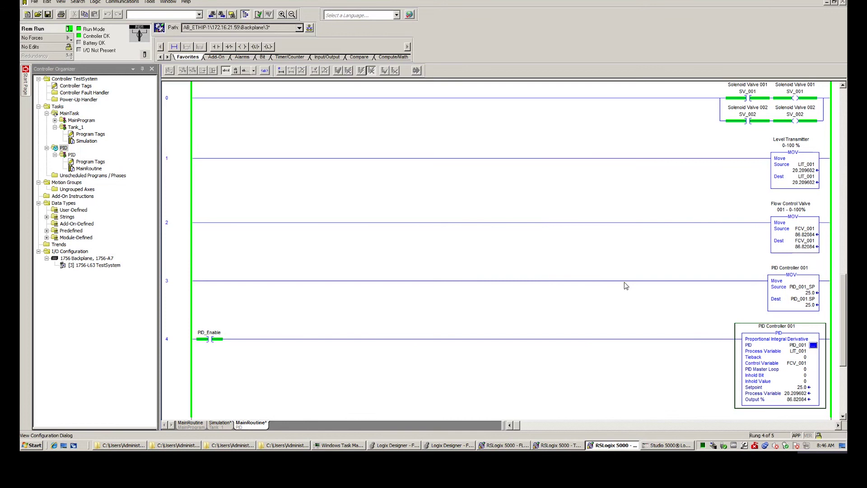